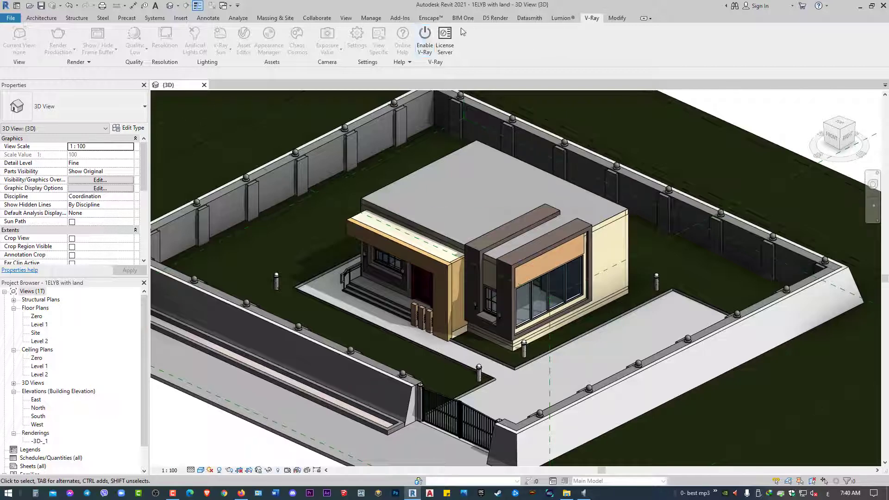
- Enable V-Ray for the house project from the V-Ray ribbon tab
left_click(425, 41)
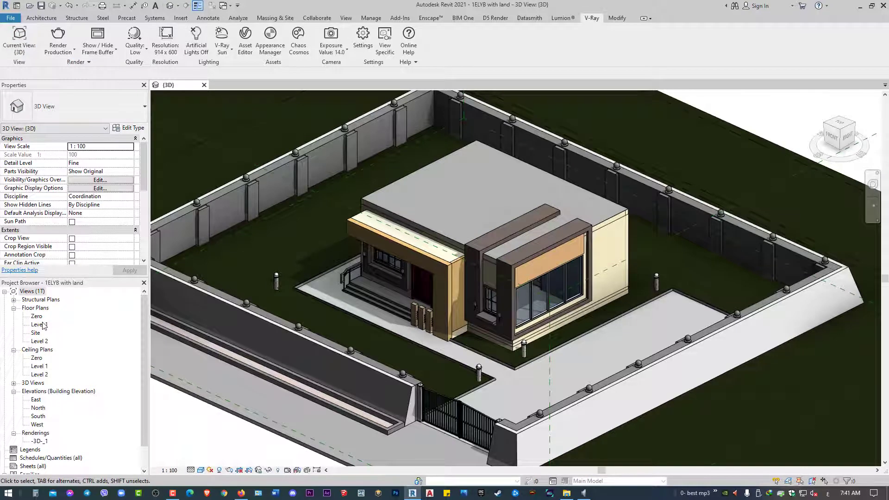
- From Level 1, place a camera at the house's lower right aimed into room 6, shaded
double_click(39, 325)
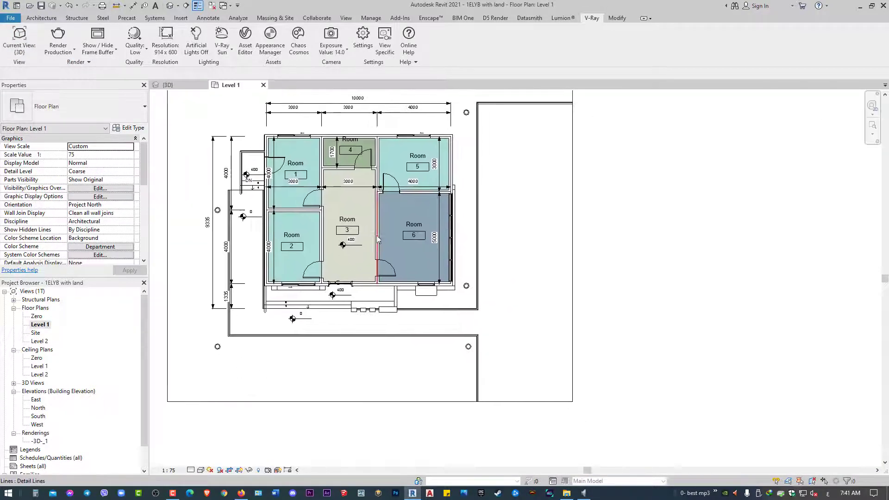
left_click(178, 5)
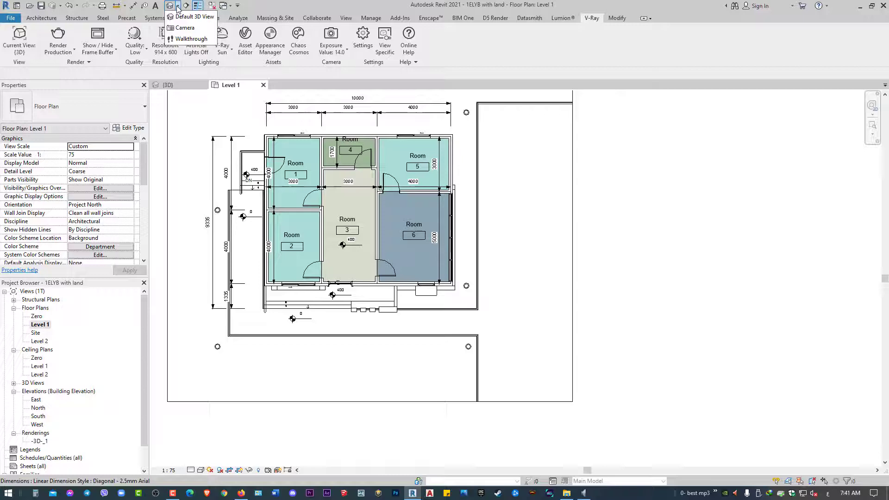
left_click(183, 29)
left_click(473, 357)
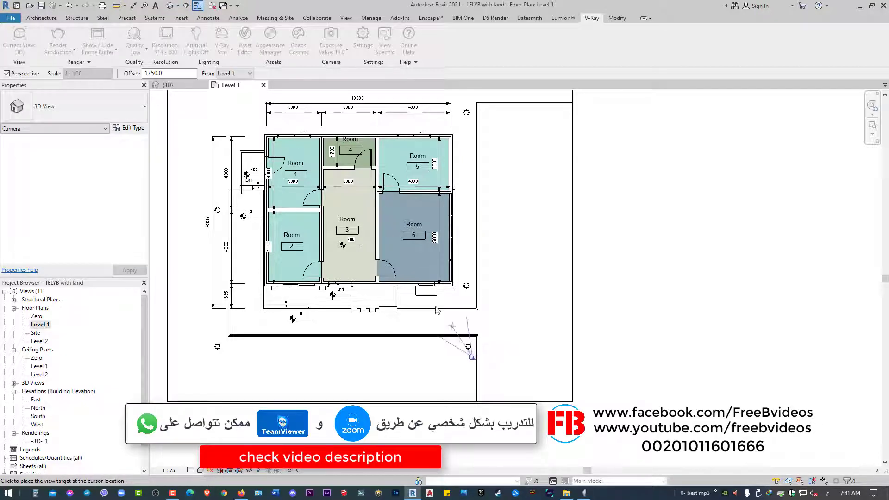
left_click(407, 268)
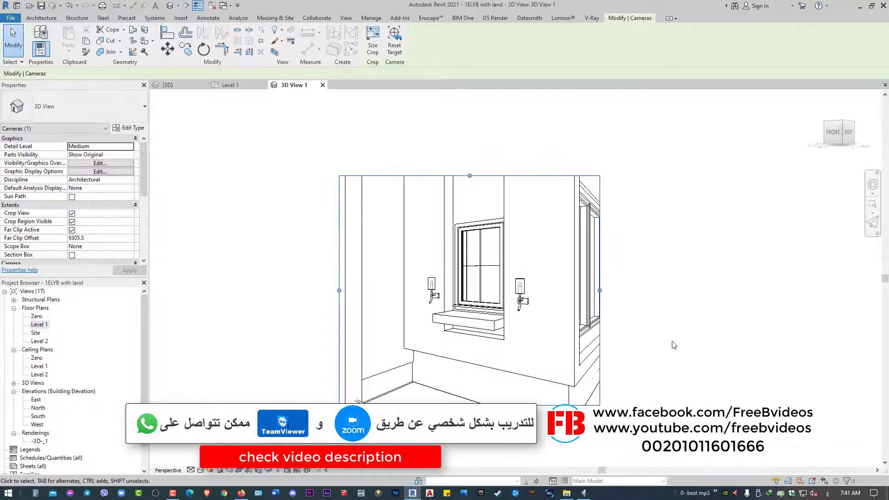
middle_click_drag(674, 345, 632, 344)
left_click(612, 326)
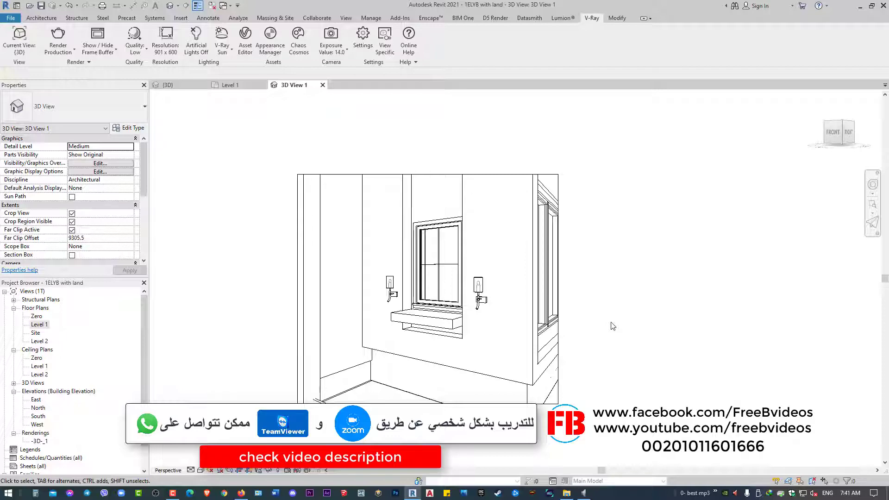
key("s")
key("d")
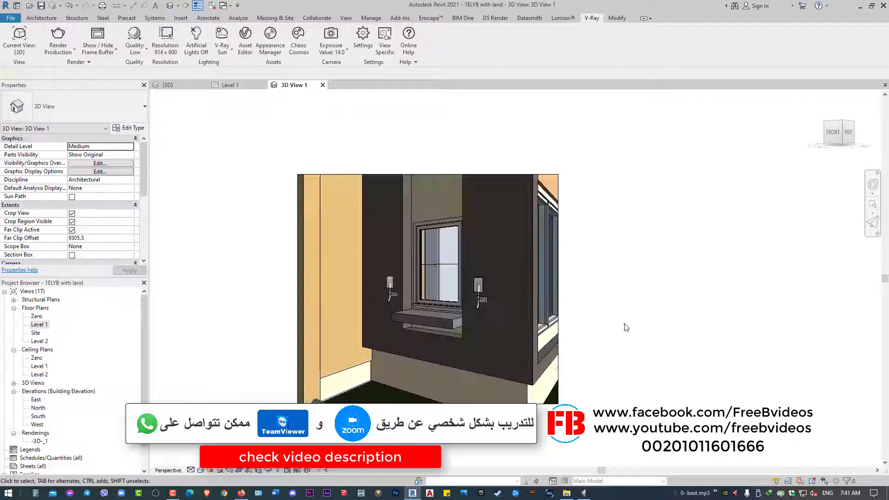
- Rename the new 3D View 1 to 'Test1' in the Project Browser
left_click(14, 383)
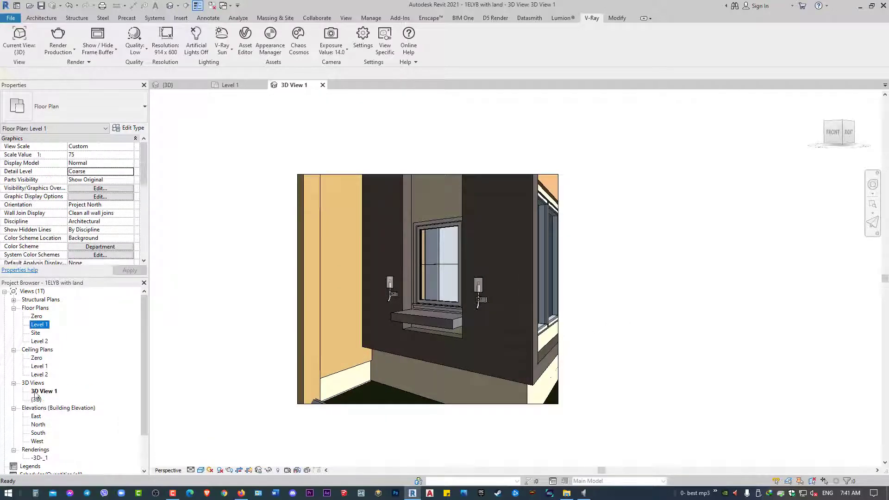
left_click(41, 392)
right_click(42, 391)
left_click(77, 315)
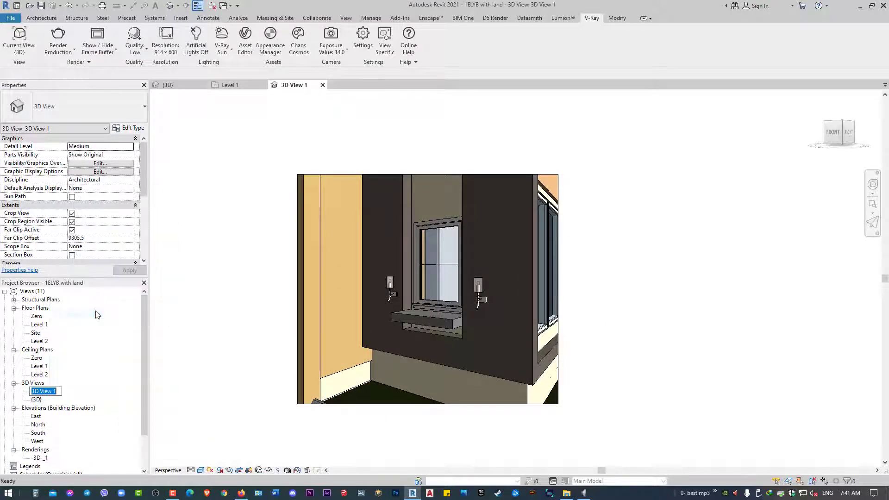
type("Test")
type("1")
key("Return")
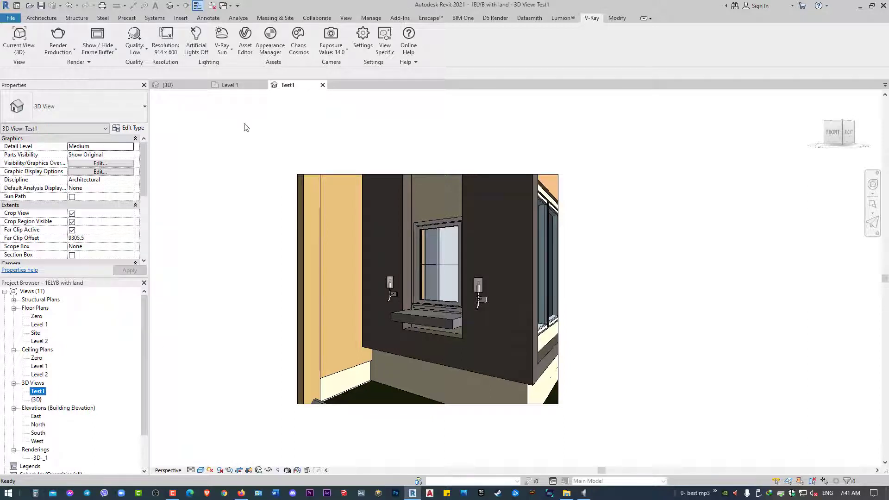
left_click(270, 177)
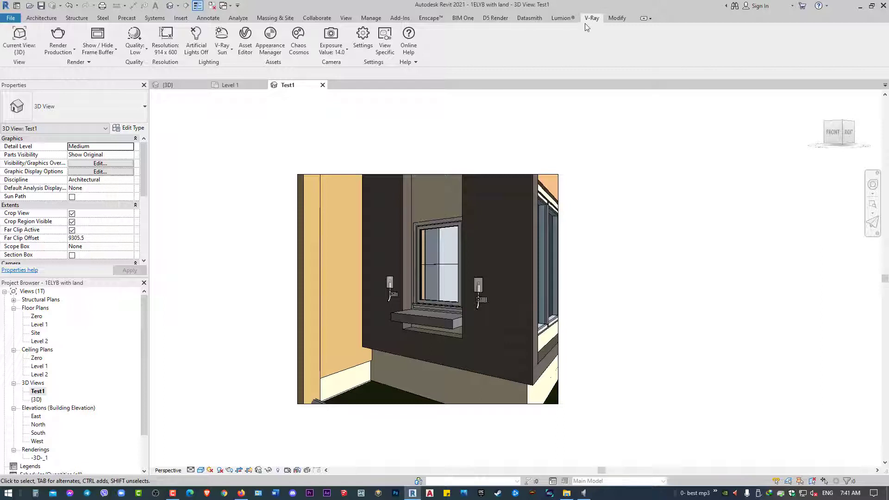
left_click(28, 47)
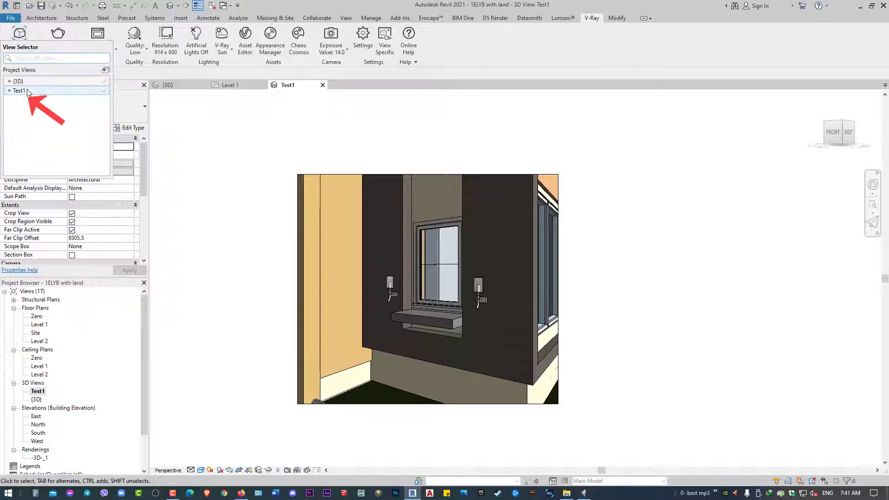
- Set V-Ray's Current View to Test1 and render it in the Frame Buffer
left_click(28, 94)
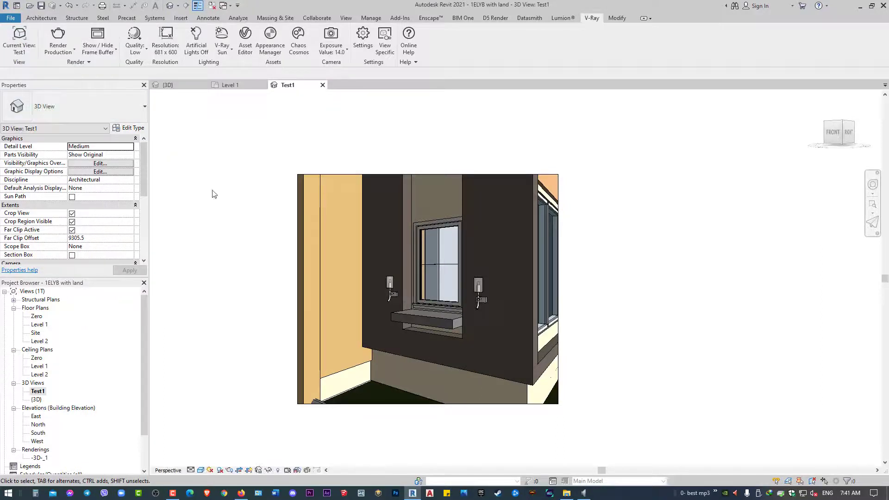
left_click(59, 36)
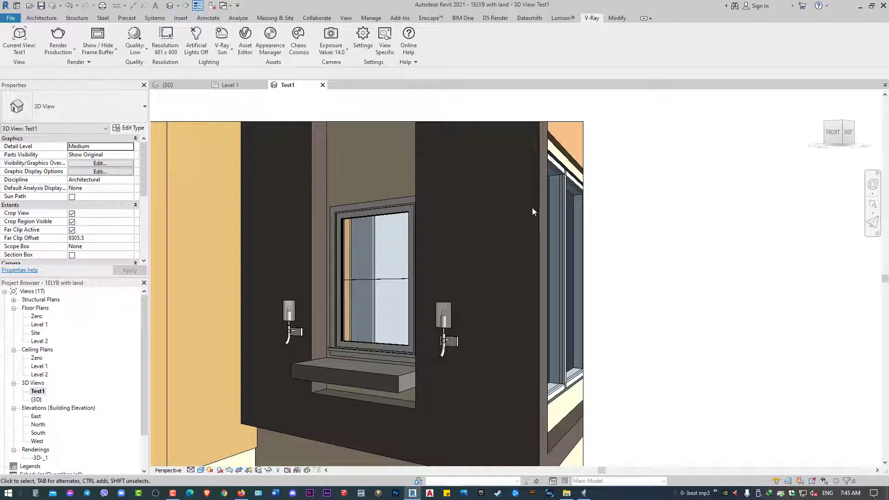
left_click(538, 207)
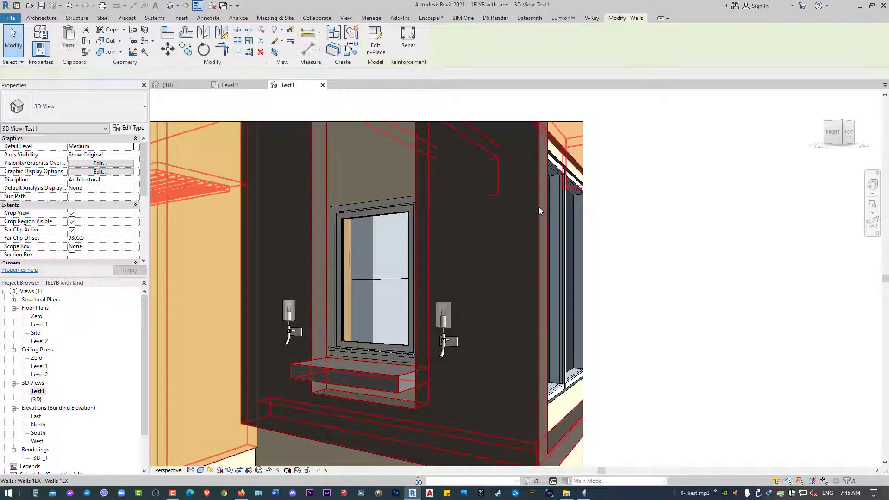
left_click(128, 128)
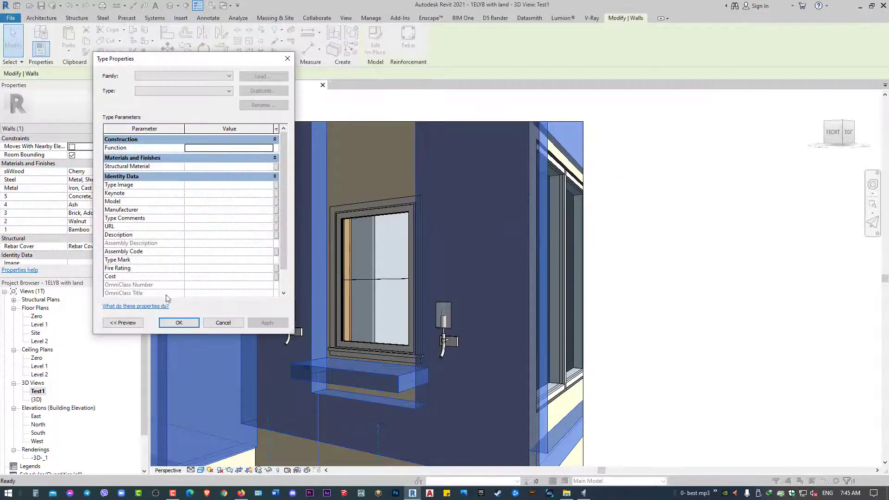
left_click(223, 323)
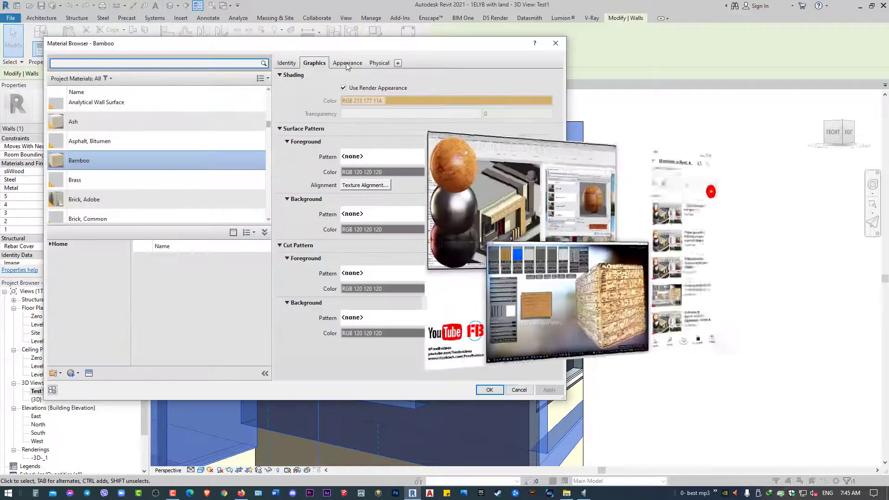
left_click(346, 63)
left_click(556, 43)
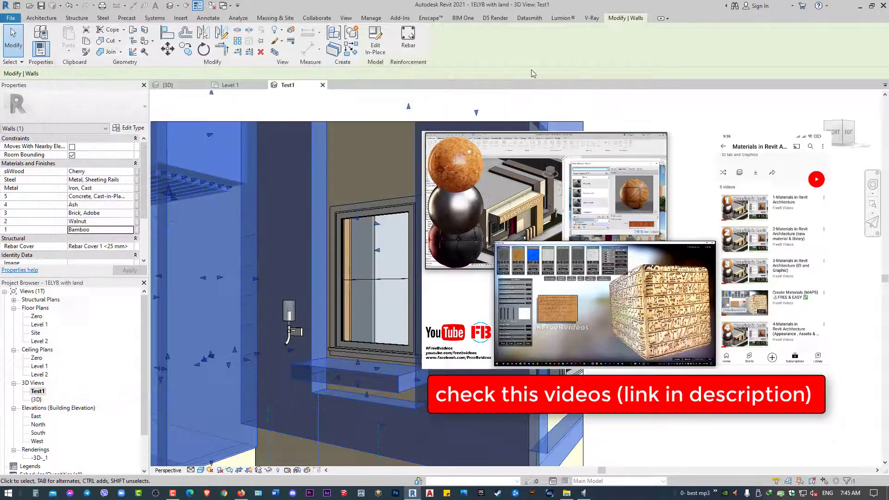
key("Escape")
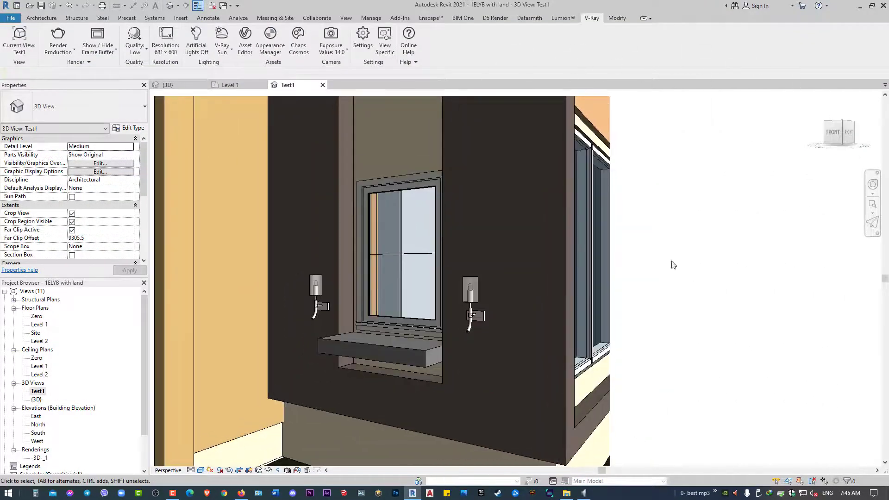
- In the V-Ray Appearance Manager, pick the window surface and select its Walnut material
left_click(270, 46)
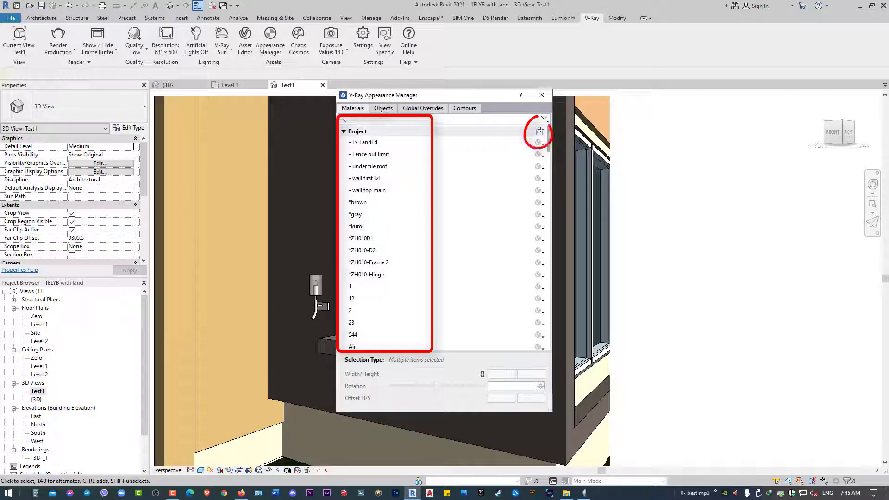
left_click(540, 132)
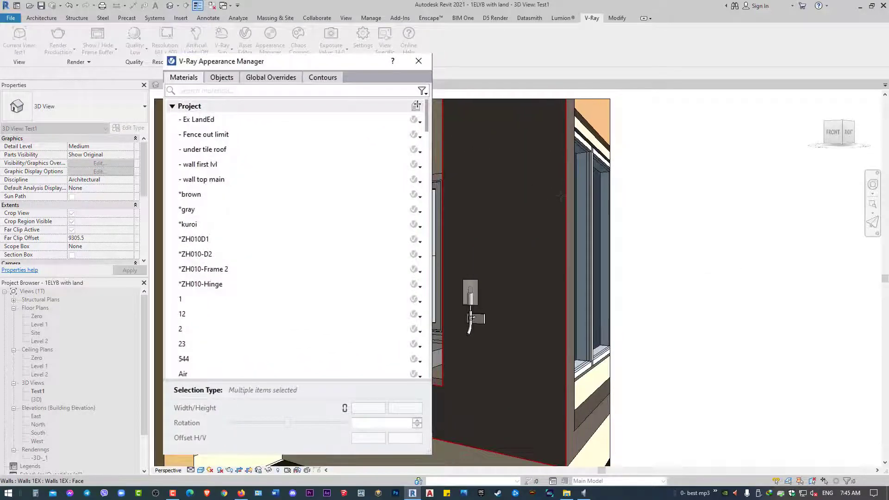
left_click(437, 254)
type("Walnut")
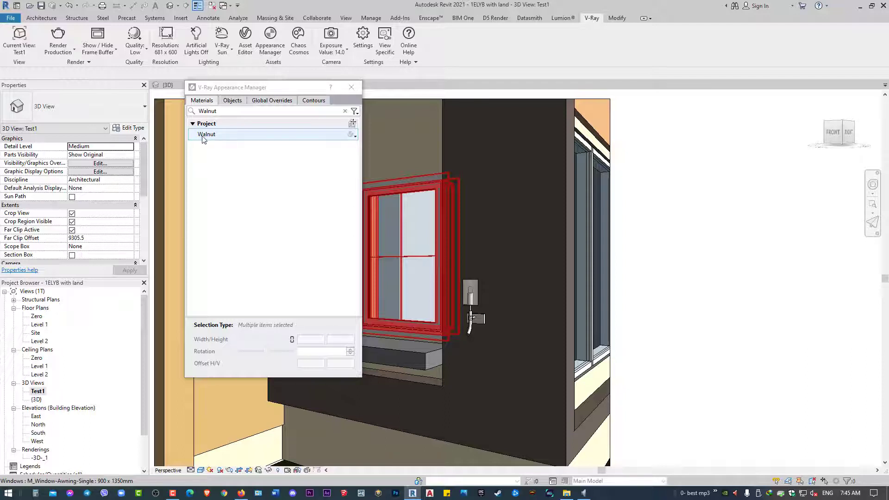
left_click(228, 137)
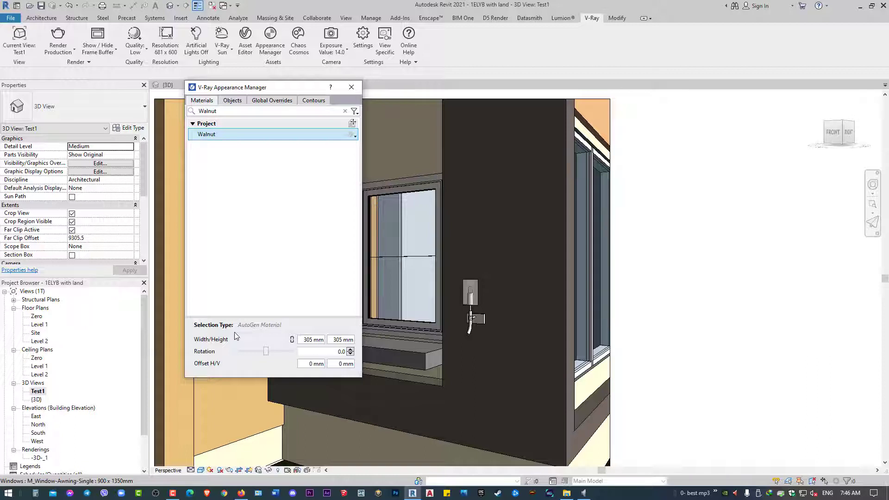
- Review Walnut's V-Ray material dropdown, leaving it unchanged, then bring up the Asset Editor
left_click(354, 135)
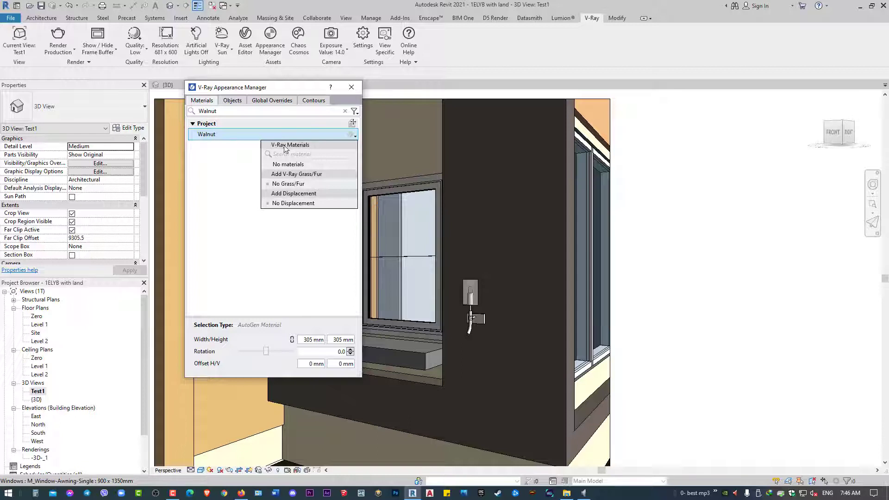
left_click(221, 186)
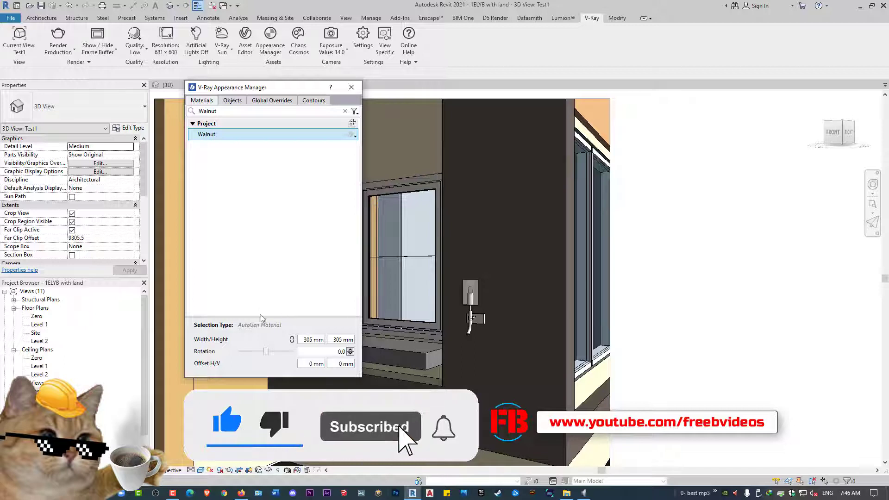
left_click(355, 135)
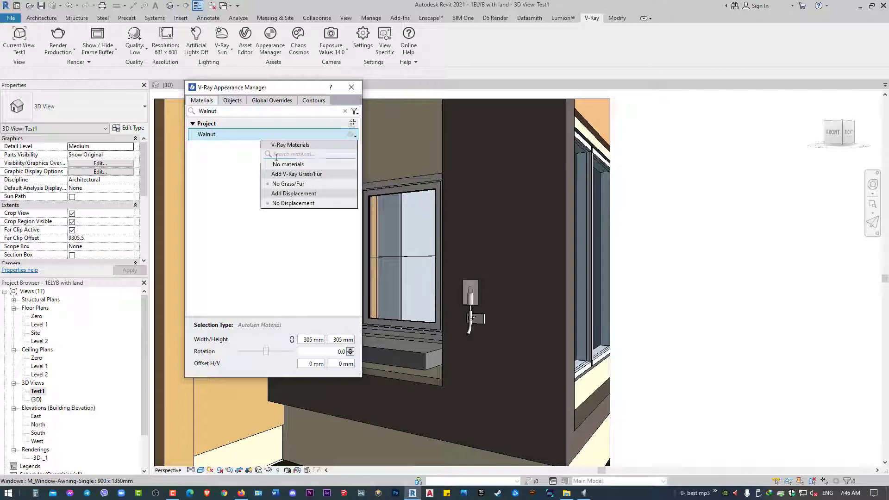
left_click(227, 212)
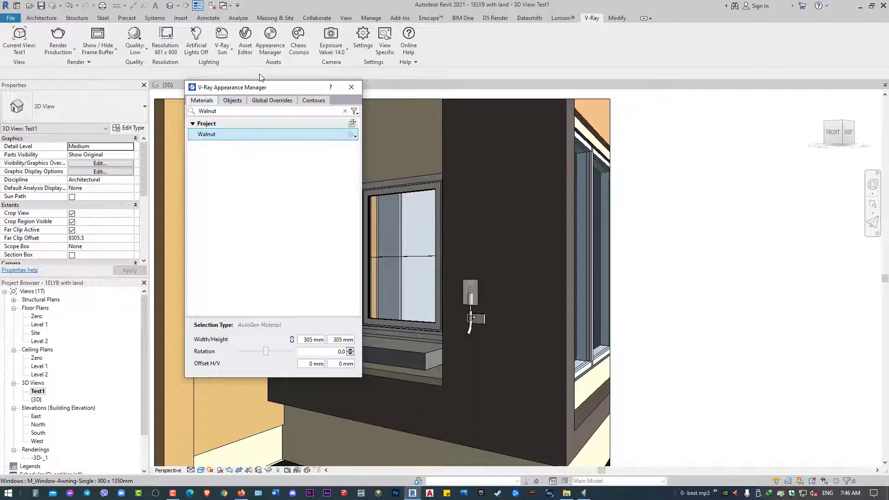
left_click(245, 40)
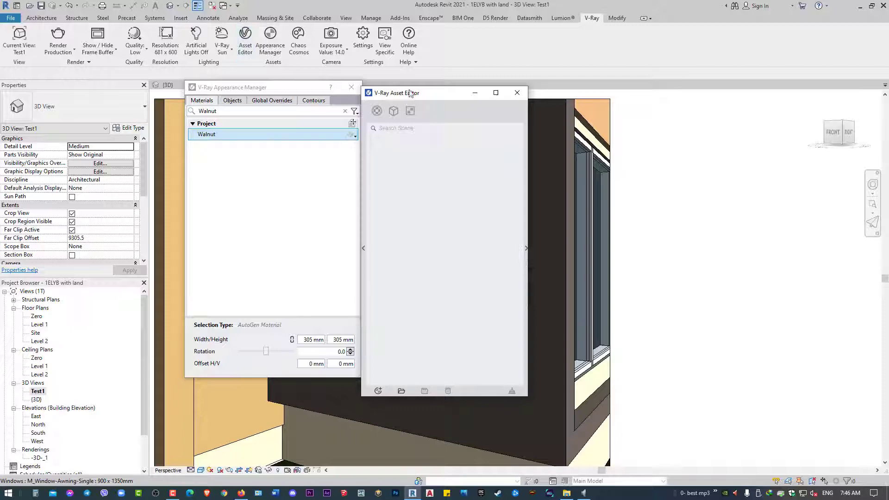
- Add Flooring_Laminate_A_Wide_250cm from the Wood & Laminate library to the scene materials
left_click_drag(410, 93, 509, 80)
left_click(351, 88)
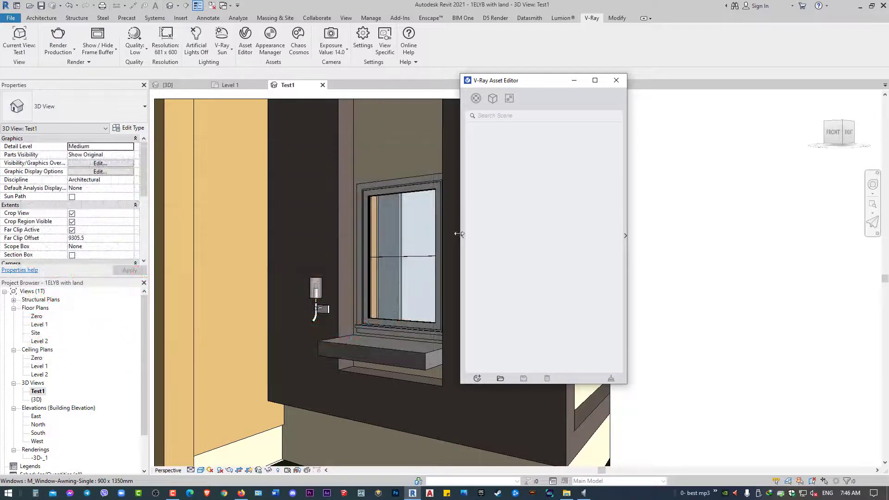
left_click(462, 236)
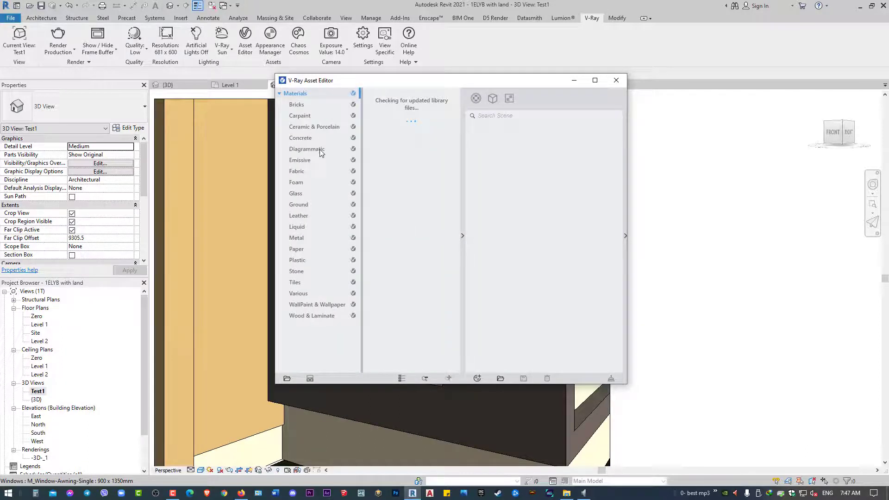
left_click(625, 235)
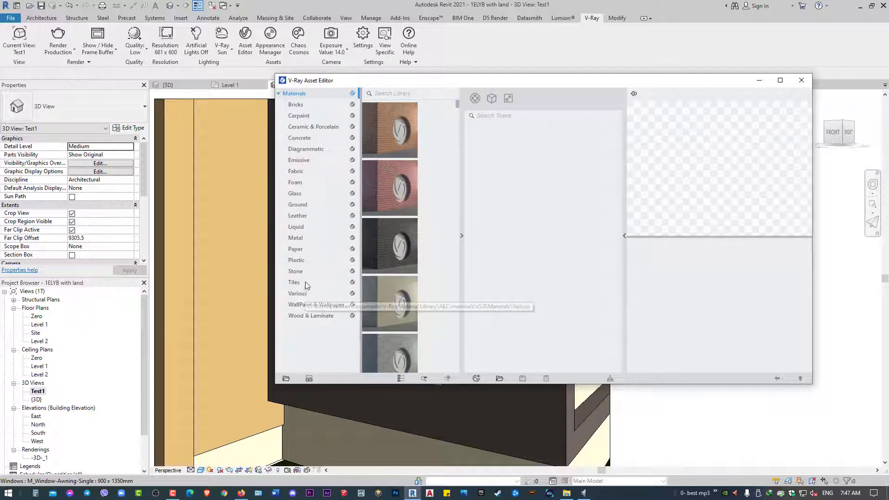
left_click(313, 306)
left_click(307, 316)
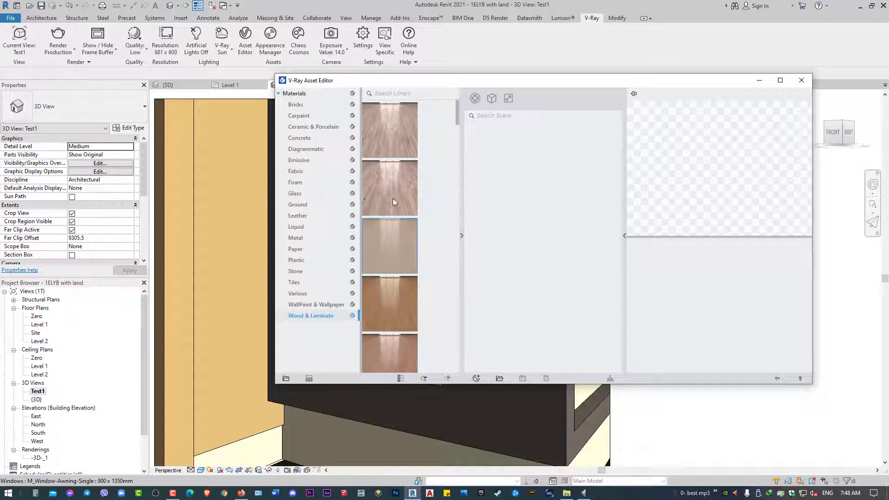
left_click_drag(393, 198, 421, 195)
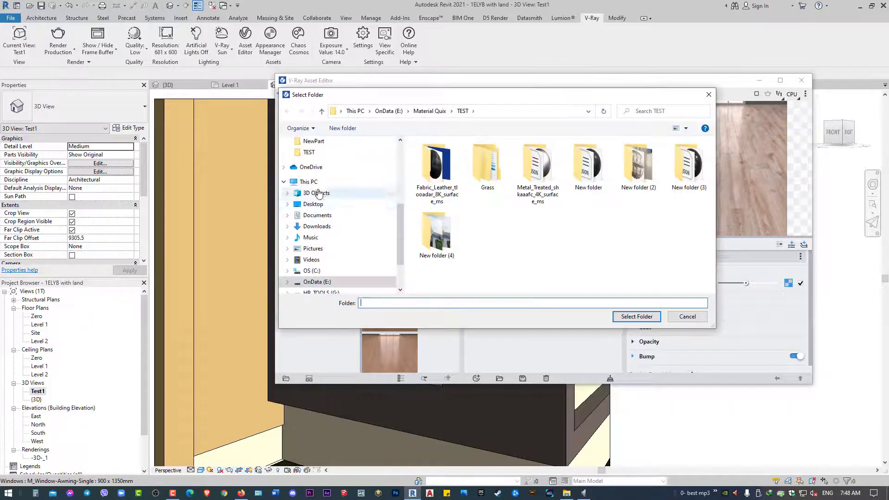
- Browse to Documents > V-Ray Material Library > AEC > materials > v5.0 > Materials, then cancel
left_click(317, 182)
scroll(499, 271, "down", 5)
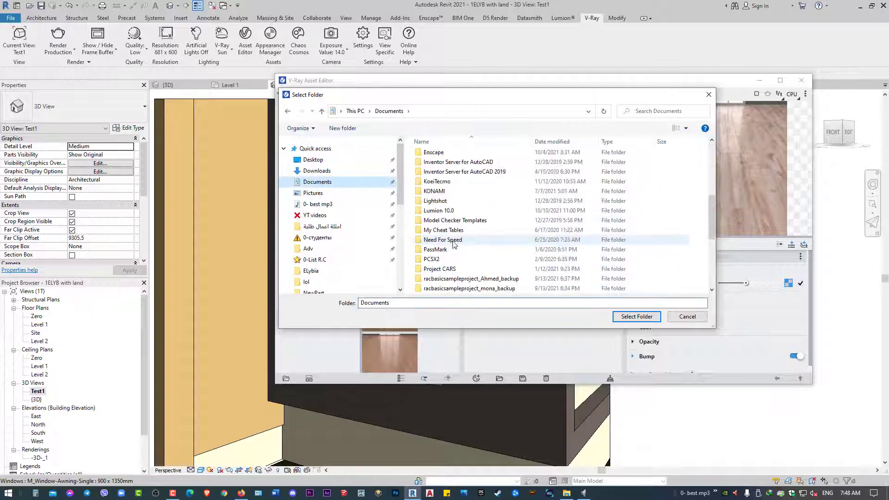
scroll(482, 255, "down", 3)
double_click(465, 239)
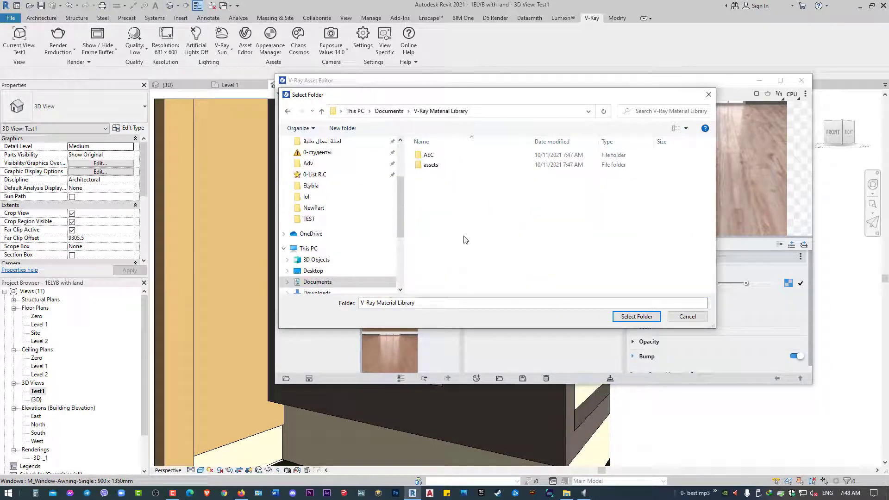
double_click(428, 155)
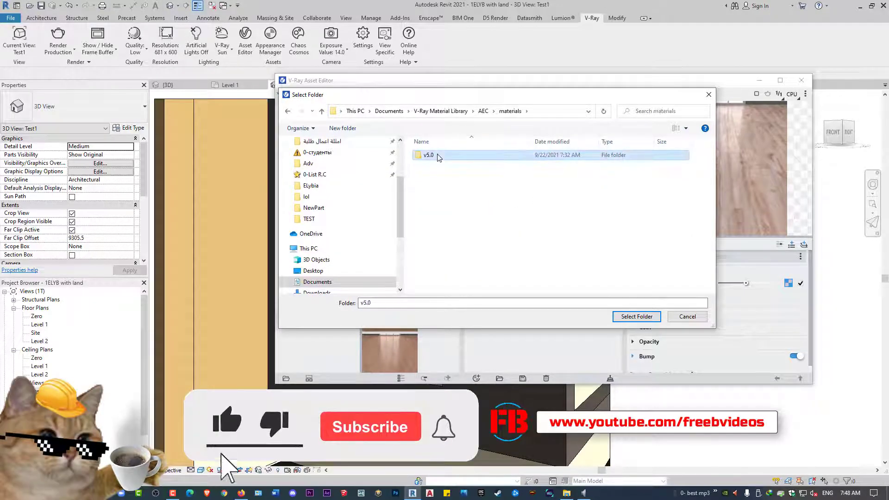
double_click(437, 158)
left_click(438, 174)
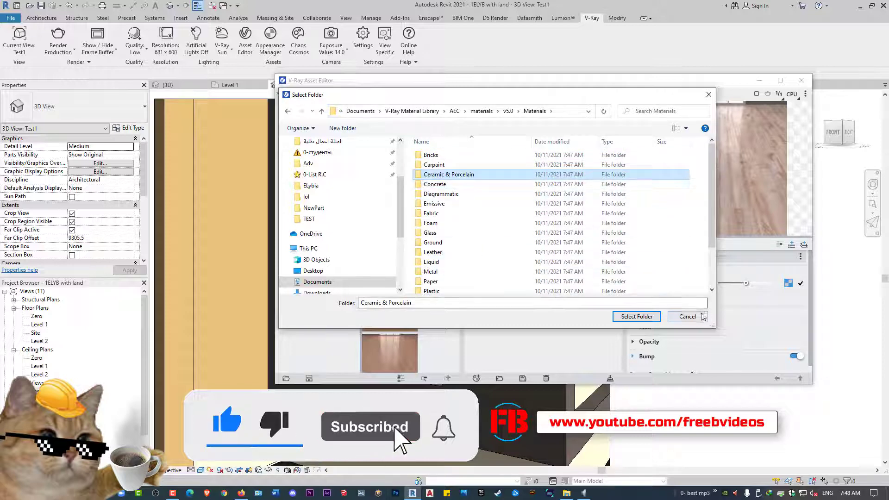
left_click(688, 317)
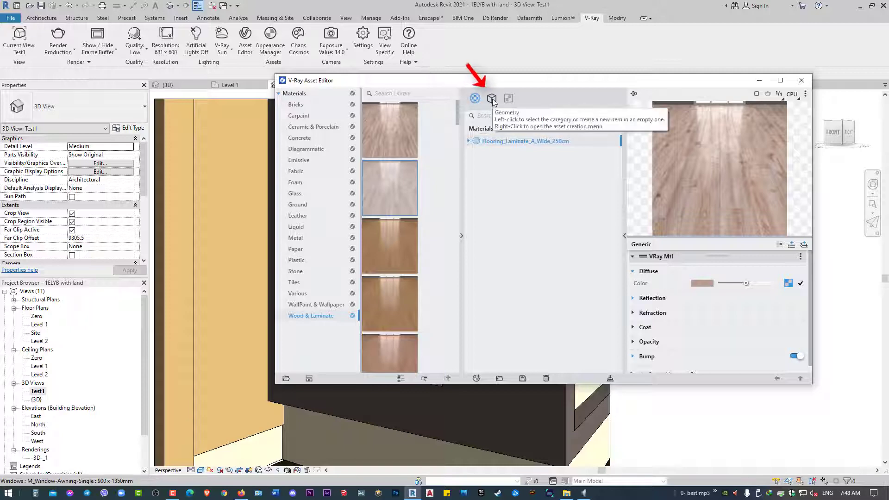
- Look through the Geometry and Textures asset creation menus without creating anything
right_click(493, 102)
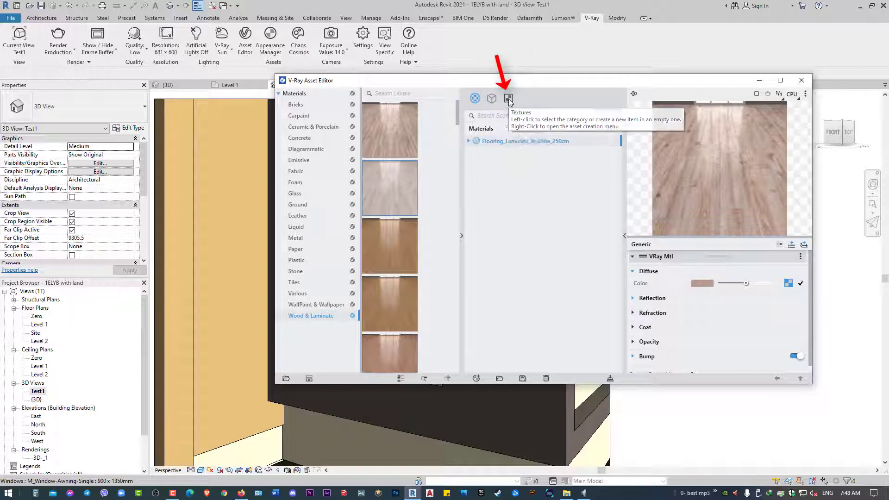
right_click(510, 100)
scroll(537, 274, "down", 5)
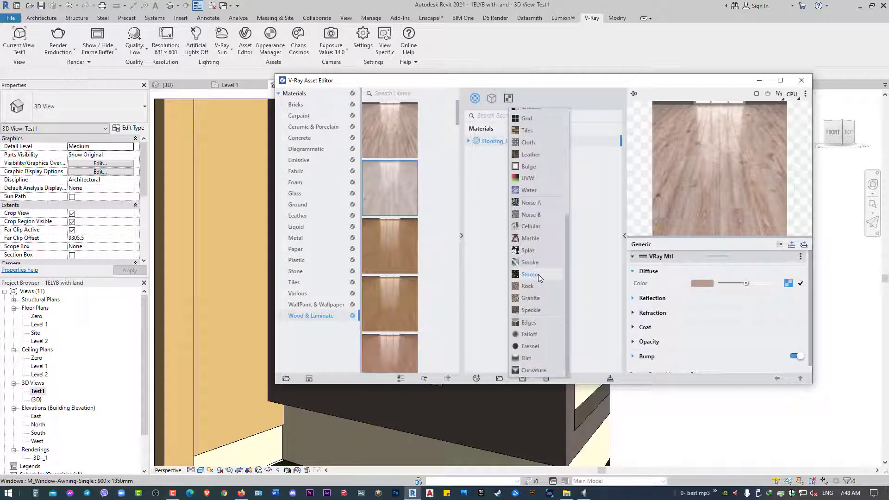
left_click(501, 285)
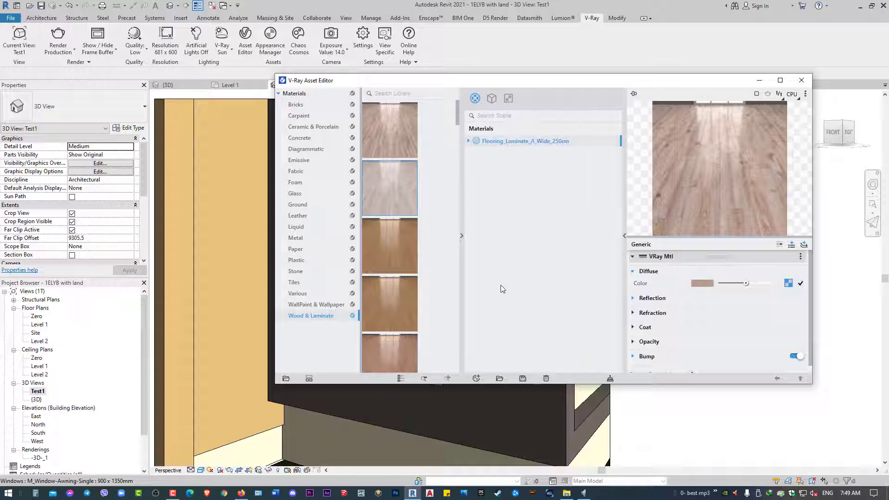
- Create a Generic V-Ray material, then delete it again
left_click(476, 99)
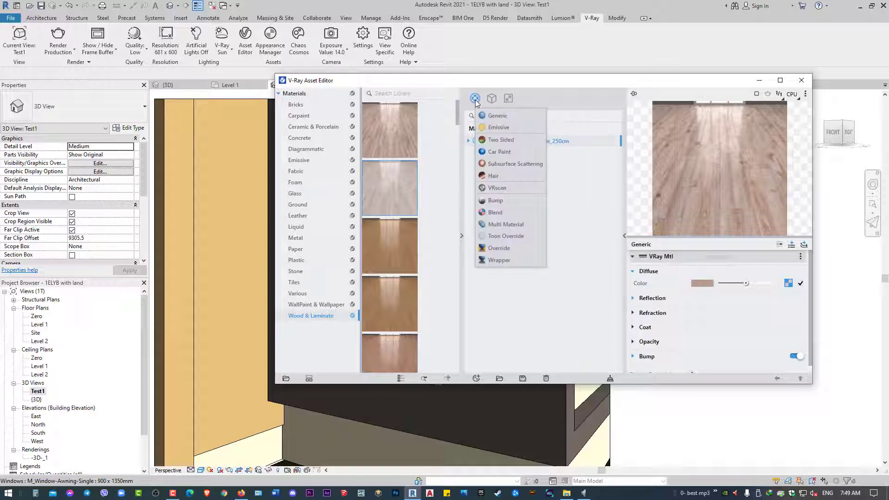
left_click(495, 116)
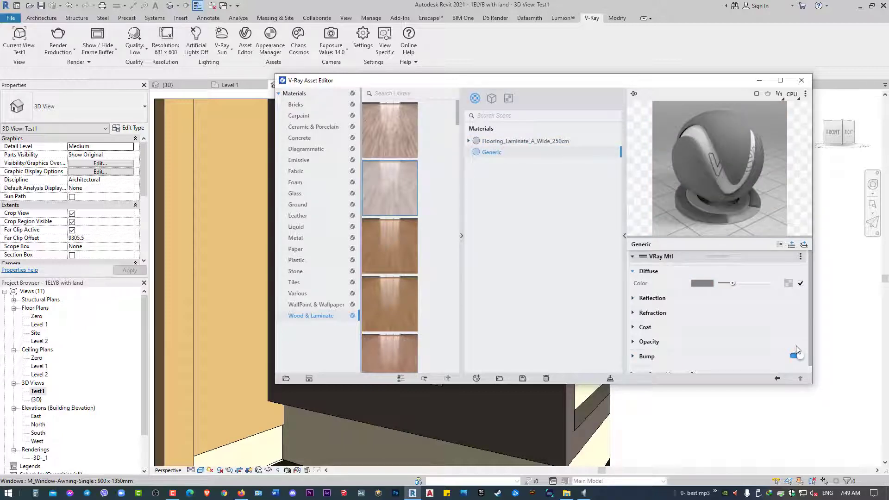
left_click(545, 379)
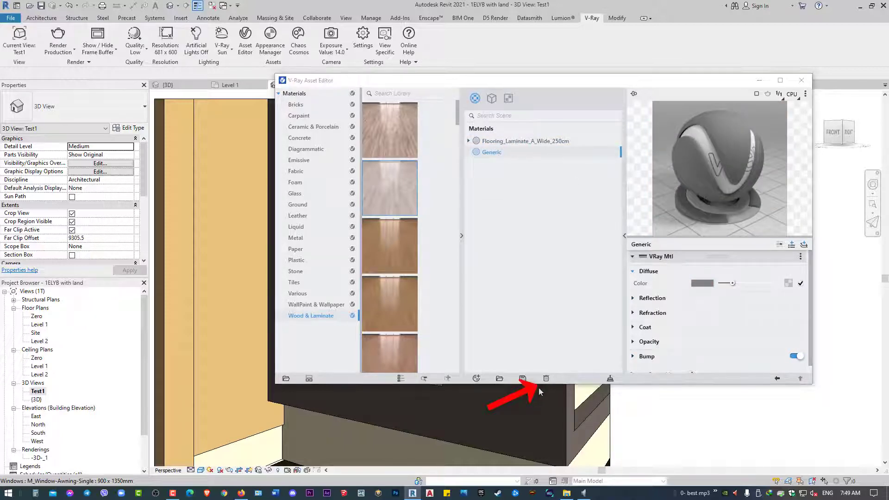
left_click(471, 248)
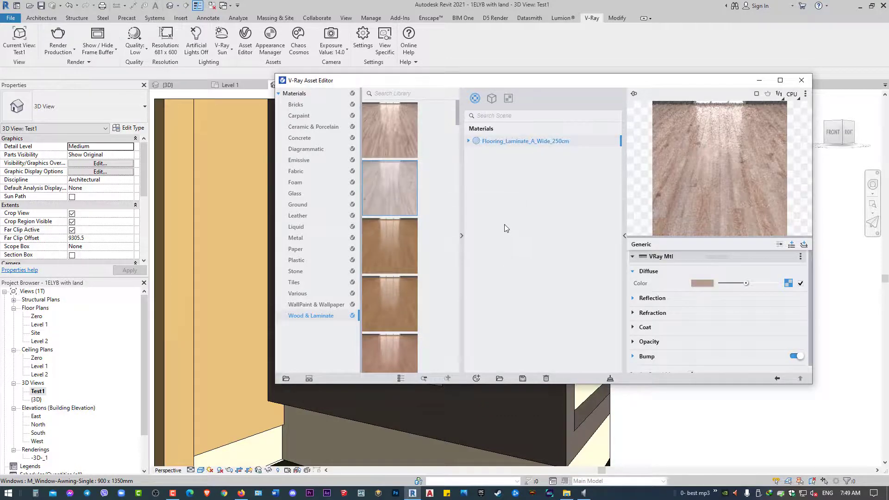
- Cancel the material-file Open dialog and minimize the Asset Editor to reveal Test1
left_click(499, 378)
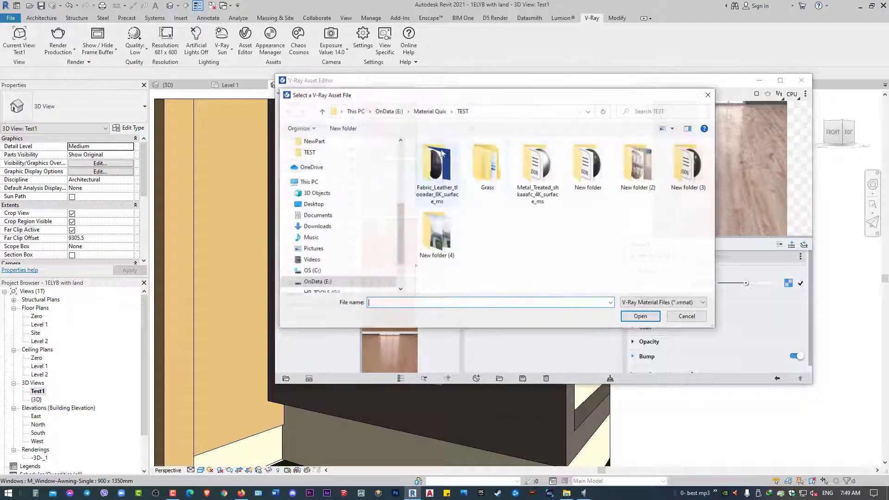
left_click(685, 315)
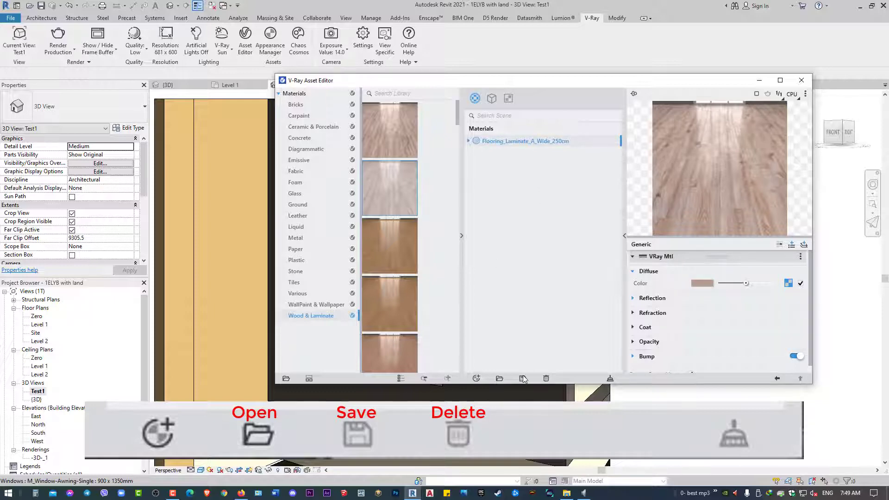
left_click_drag(572, 83, 462, 112)
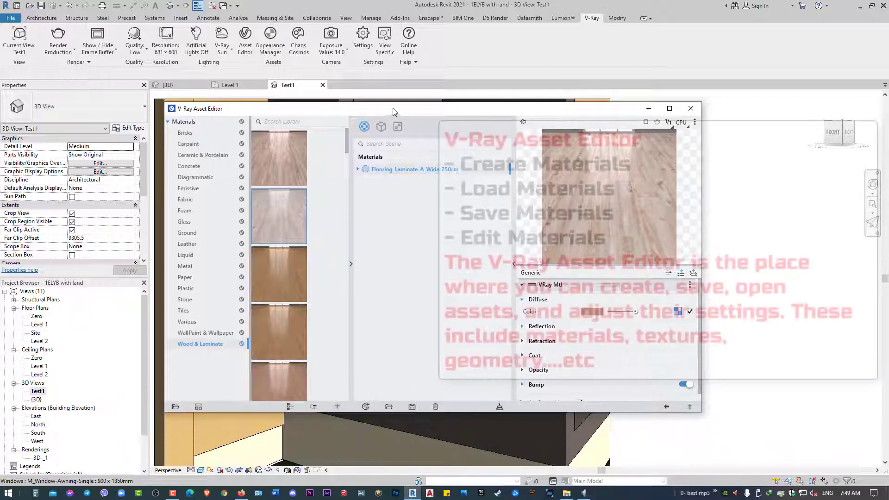
left_click_drag(402, 109, 389, 117)
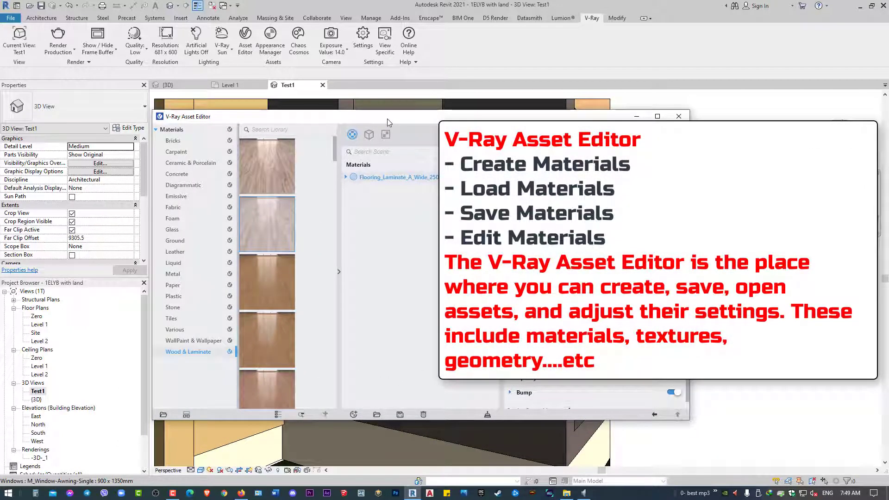
left_click(637, 116)
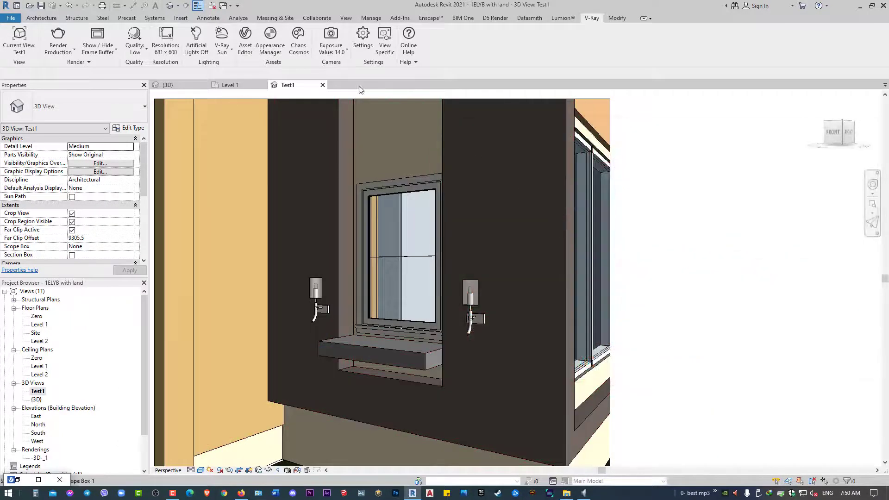
- Pick the wall in the Appearance Manager and map Walnut to Flooring_Laminate_A_Wide_250cm
left_click(280, 47)
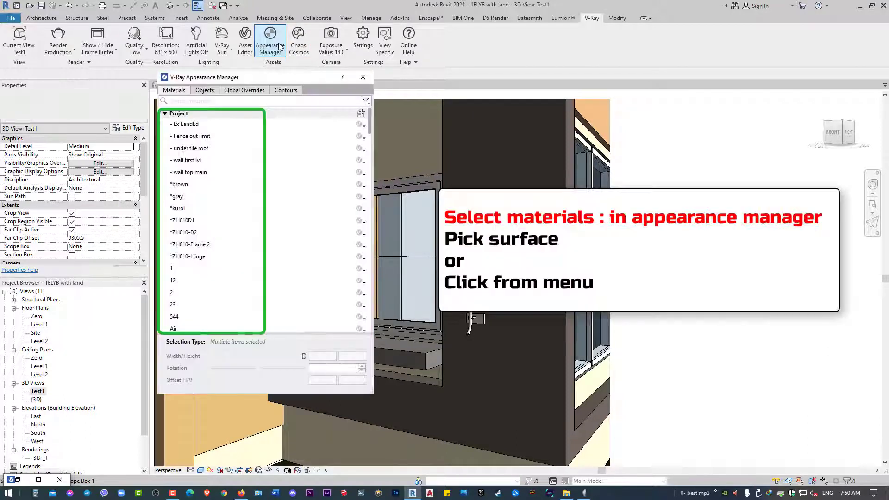
left_click(361, 113)
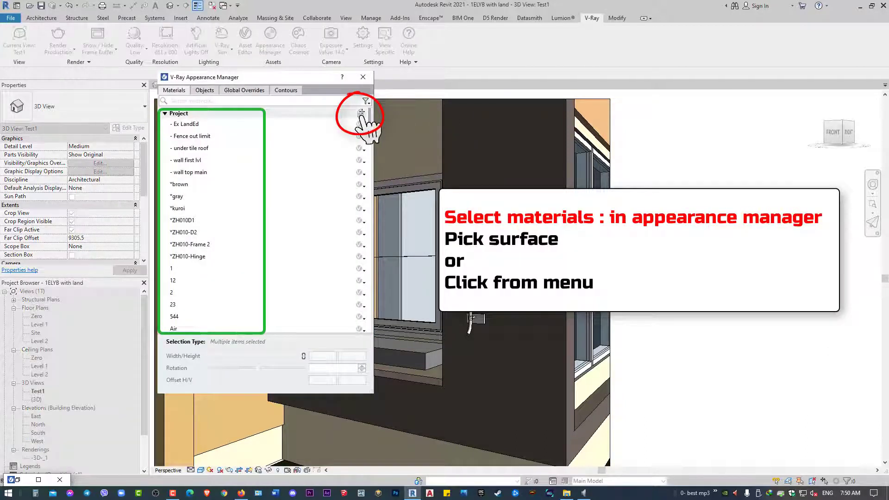
left_click(376, 126)
type("Walnut")
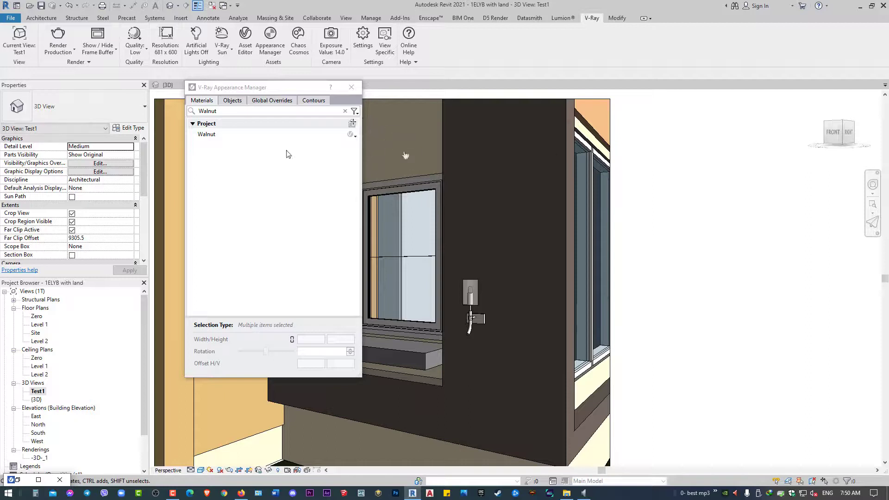
left_click(355, 135)
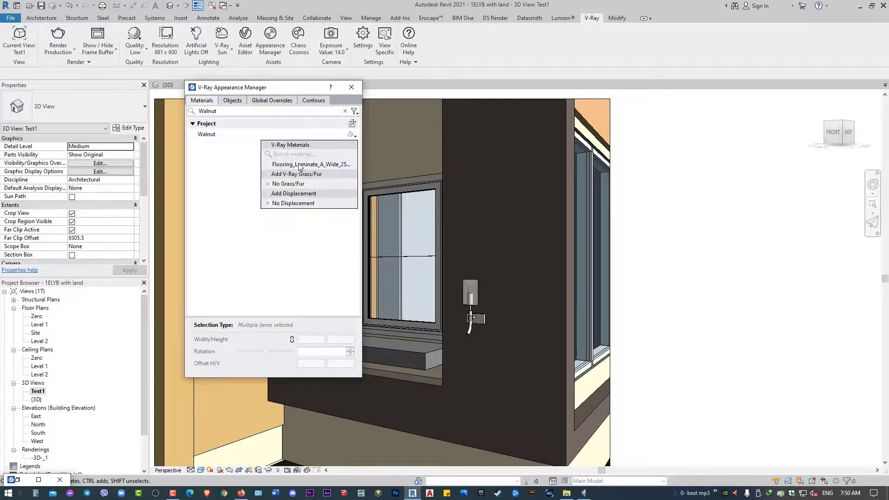
left_click(299, 165)
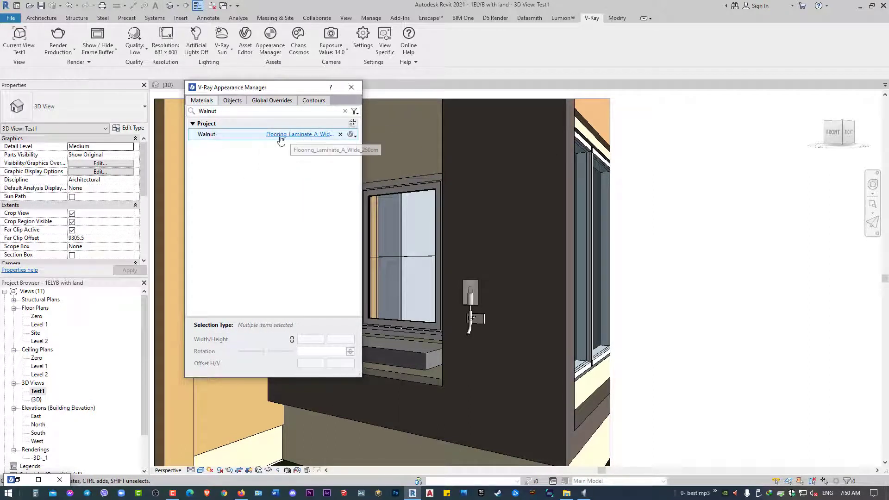
left_click(209, 135)
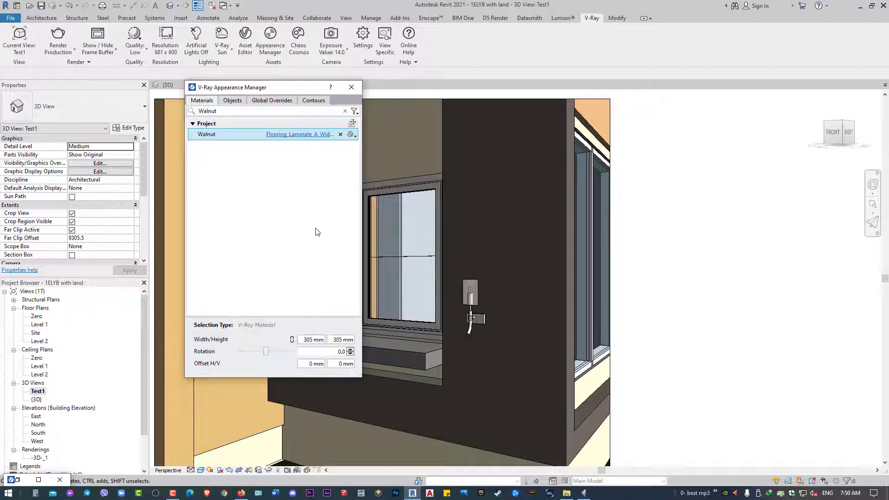
- View the mapped laminate's VRay Mtl settings, then minimize the Asset Editor
left_click(285, 135)
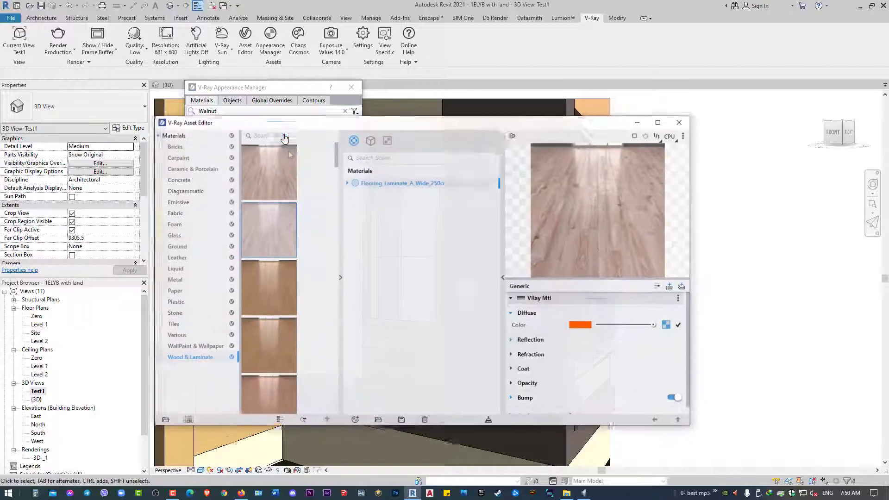
left_click_drag(453, 121, 471, 104)
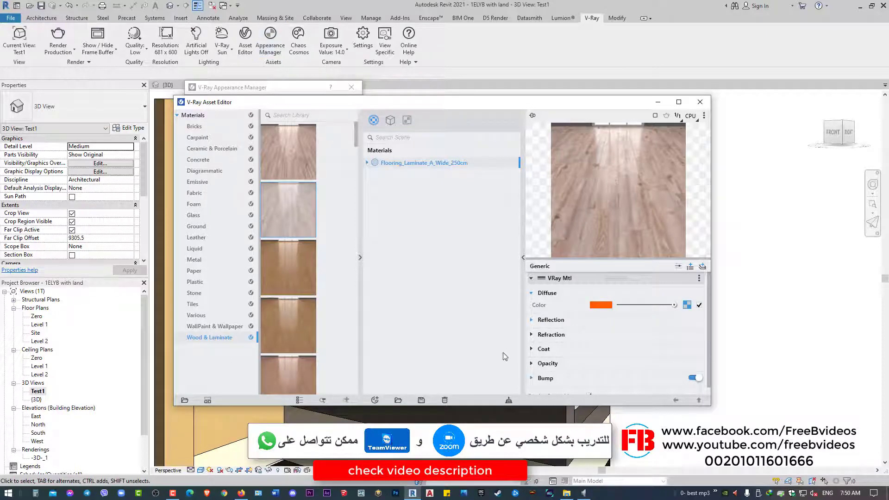
mouse_move(657, 102)
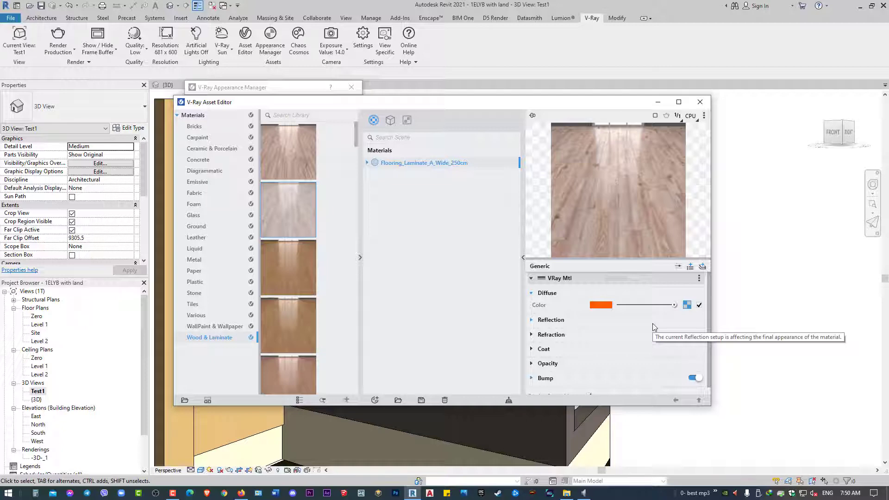
left_click(658, 101)
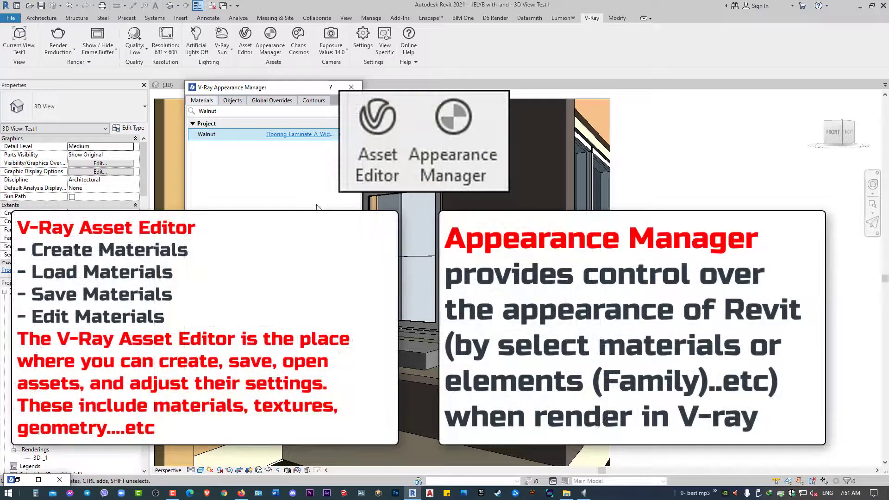
- Close the V-Ray Appearance Manager, returning to the Test1 view of the wall and window
left_click(351, 87)
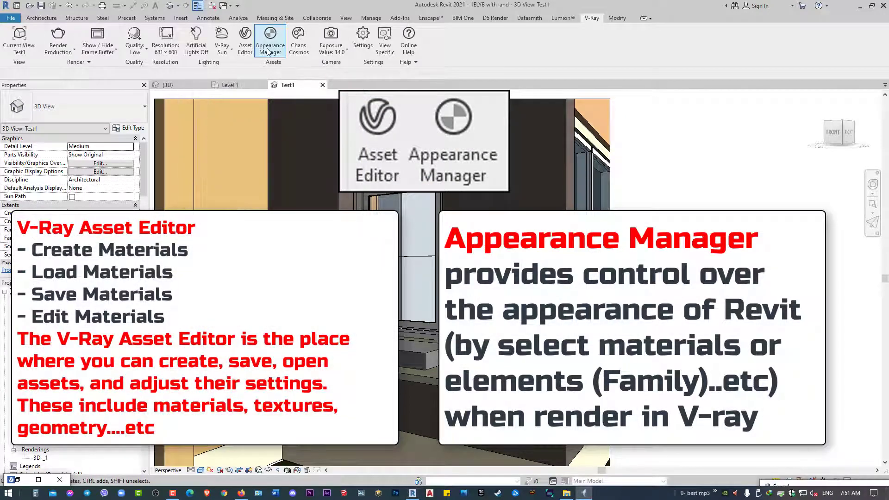